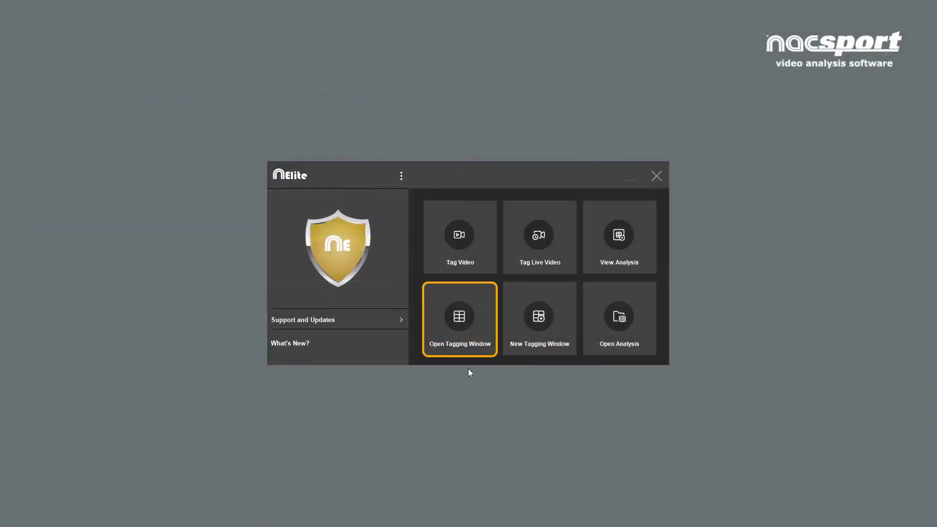
Step: Open NS_BT_S_EN.naccat, create and copy its Quick Share link, then close the dialog
left_click(467, 325)
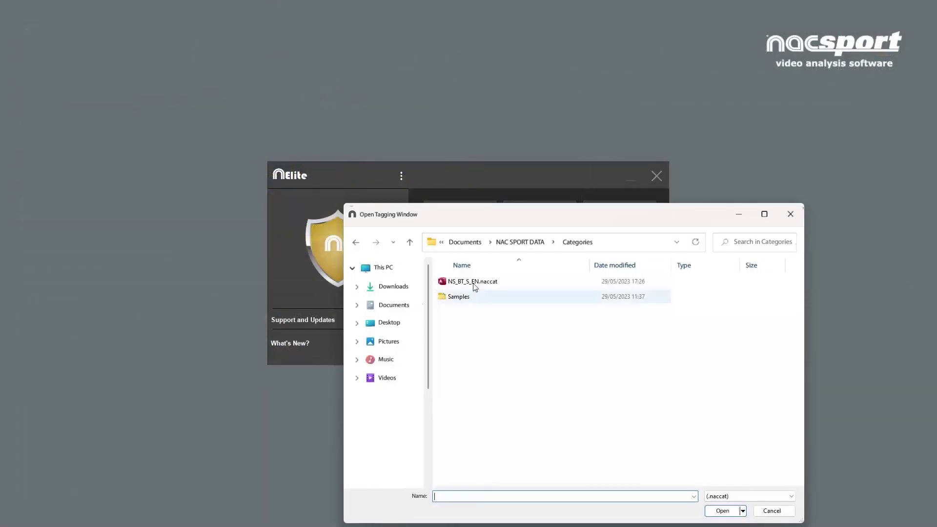
double_click(475, 283)
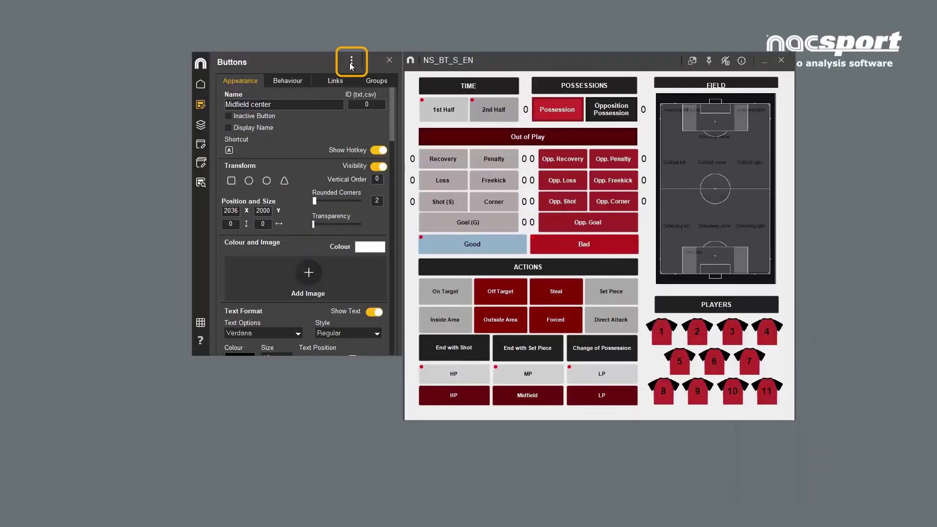
left_click(350, 65)
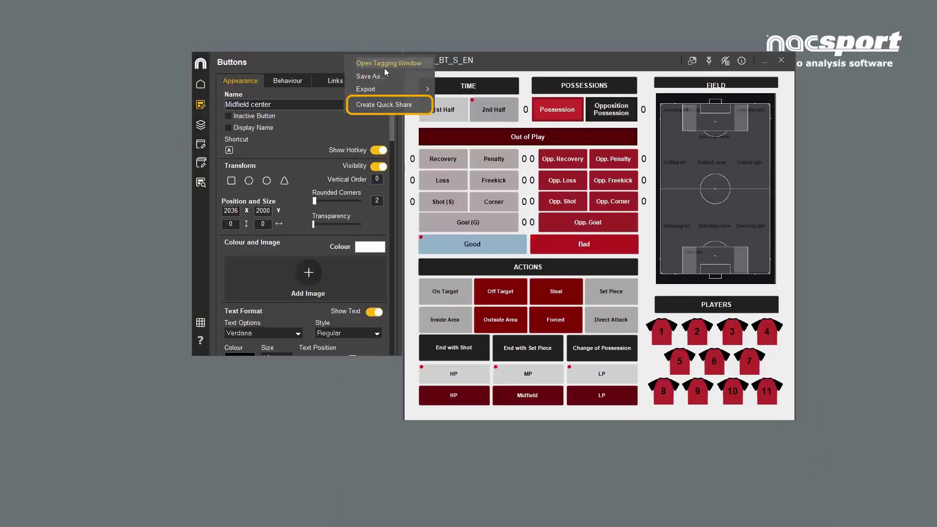
left_click(392, 105)
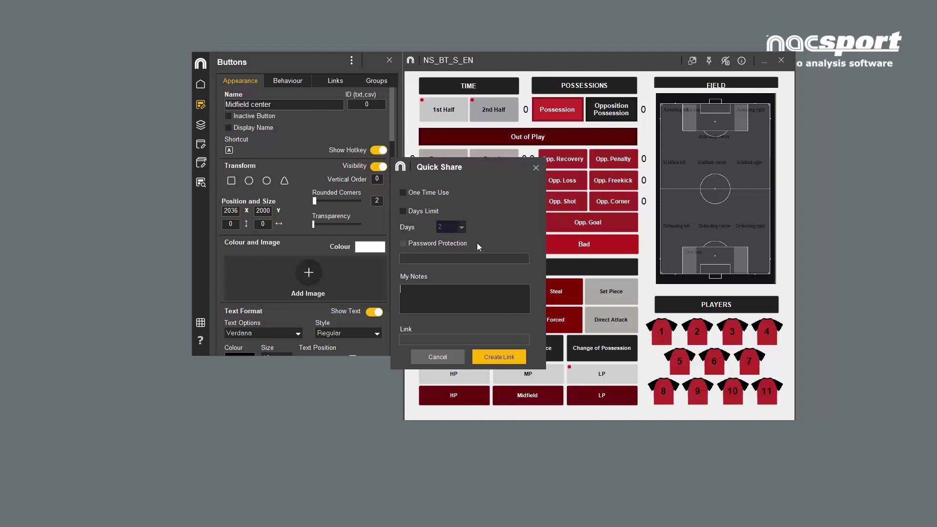
left_click(499, 355)
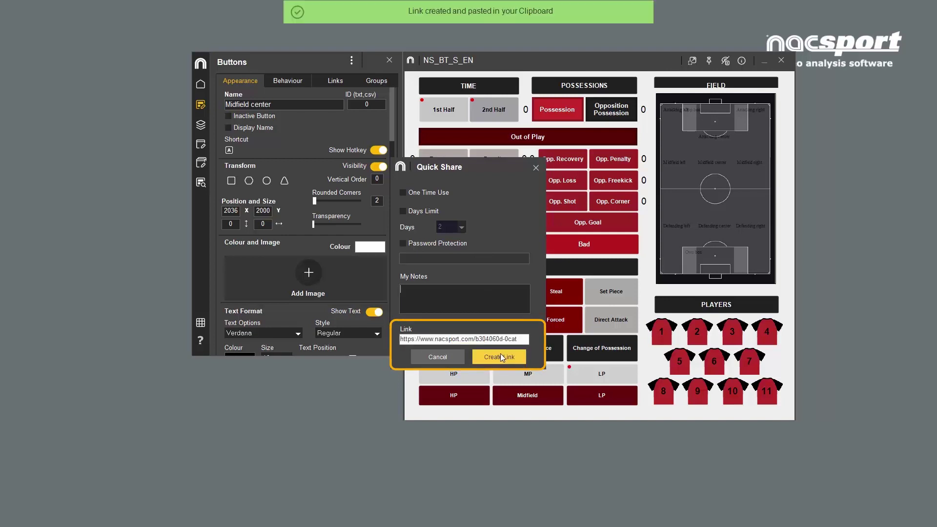
left_click(535, 168)
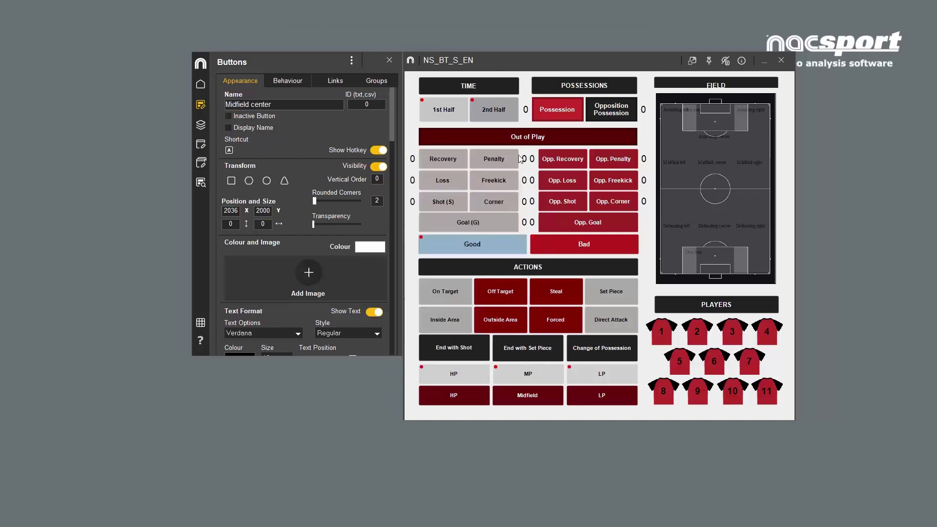
Step: Download the Quick Share tagging window and save it as 'new tagging window.naccat'
left_click(390, 60)
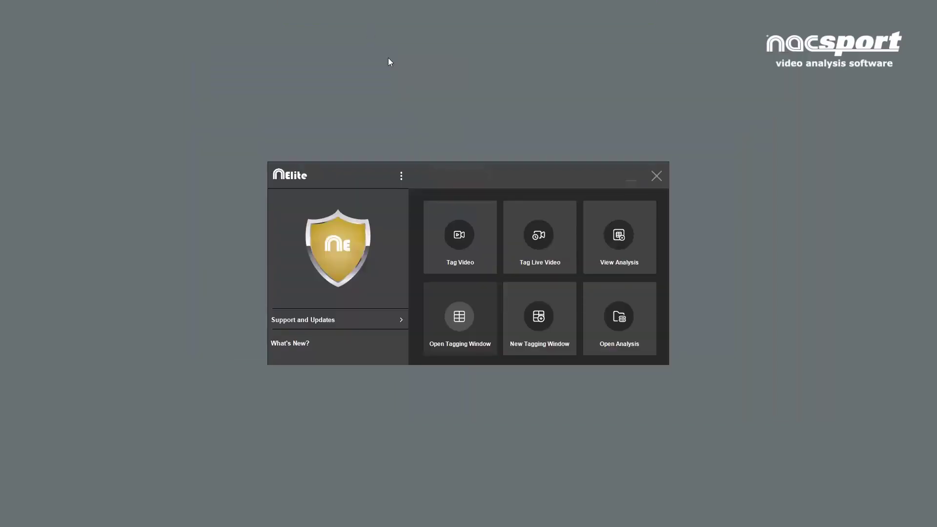
left_click(402, 178)
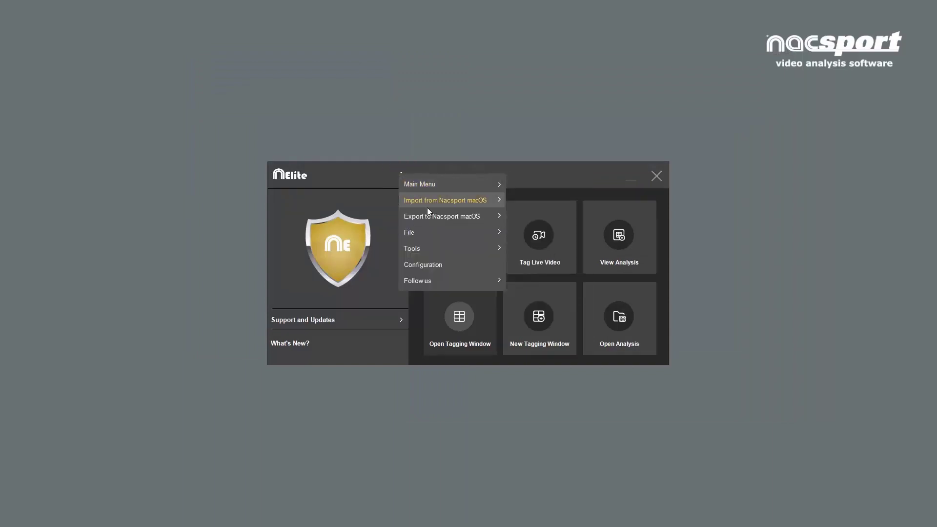
mouse_move(424, 232)
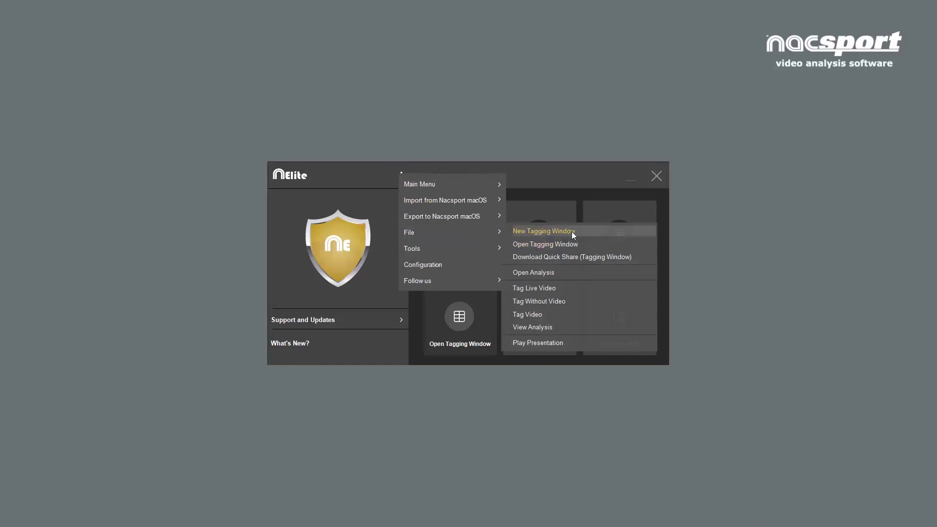
left_click(634, 257)
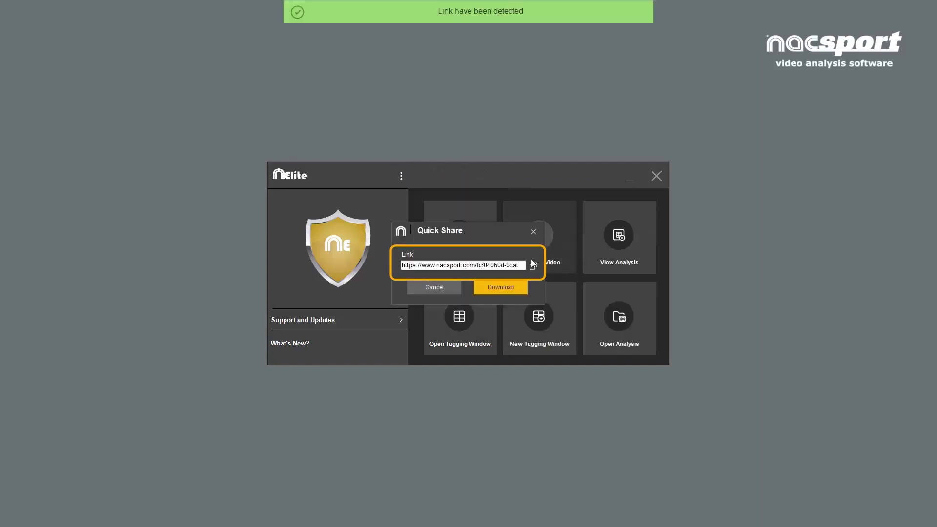
left_click(516, 288)
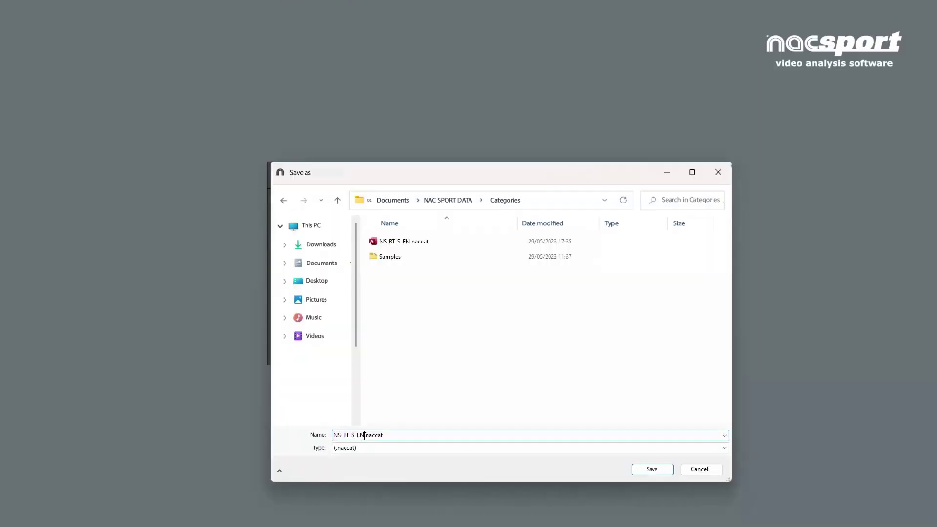
type("new")
type(" taggi")
type("ng window")
left_click(649, 469)
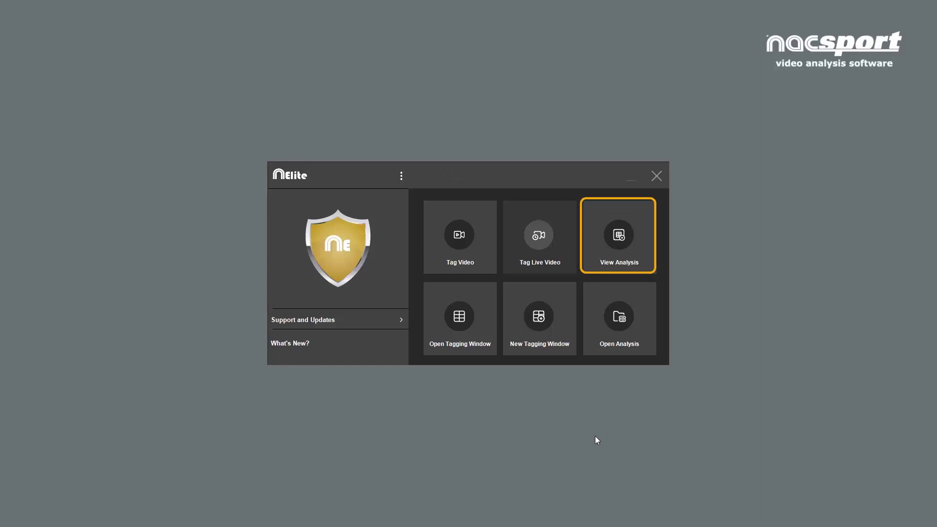
left_click(641, 260)
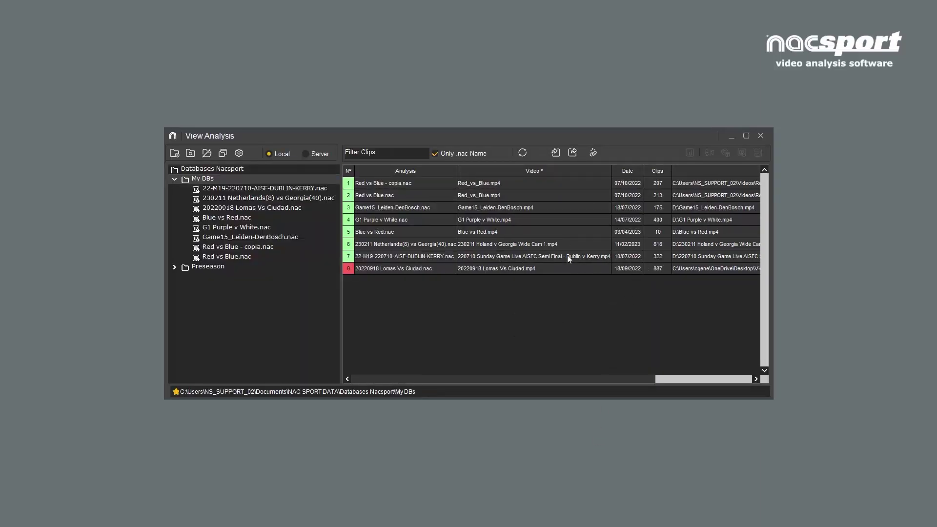
left_click(499, 209)
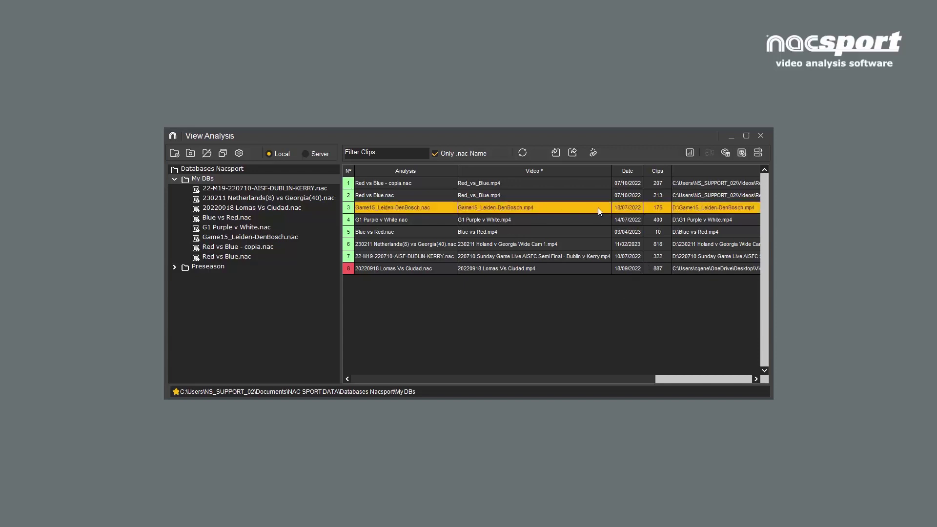
left_click(594, 155)
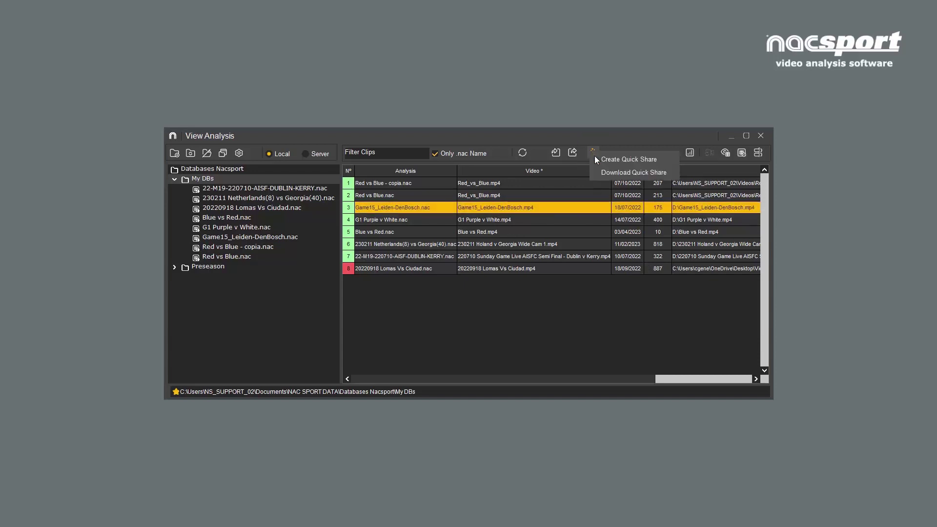
left_click(636, 161)
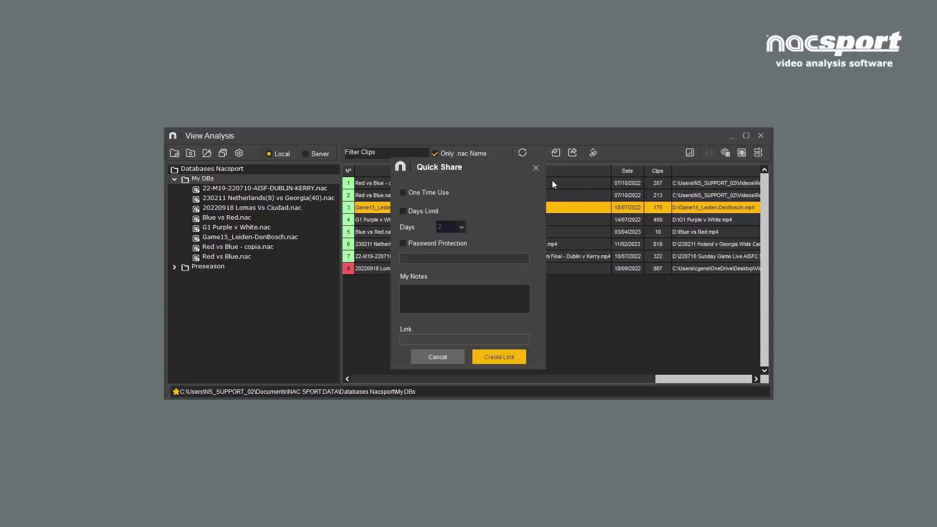
left_click(499, 356)
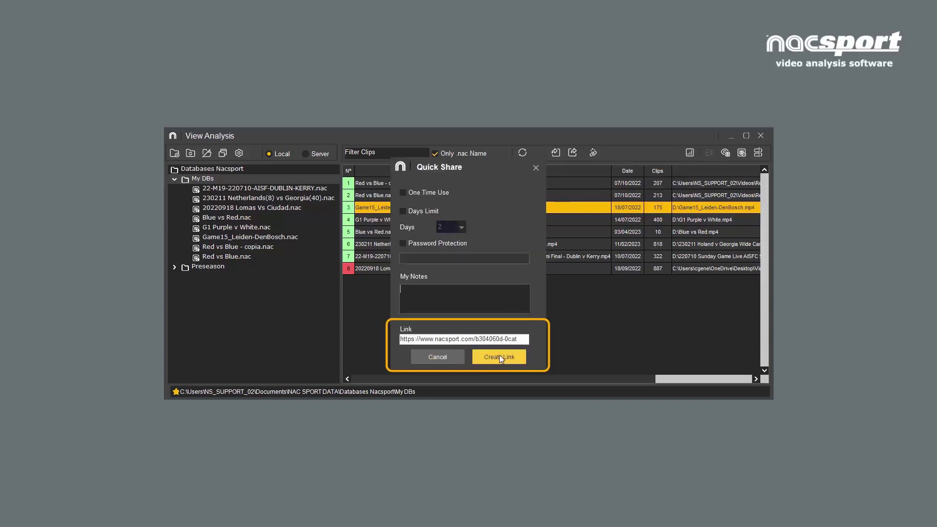
left_click(536, 167)
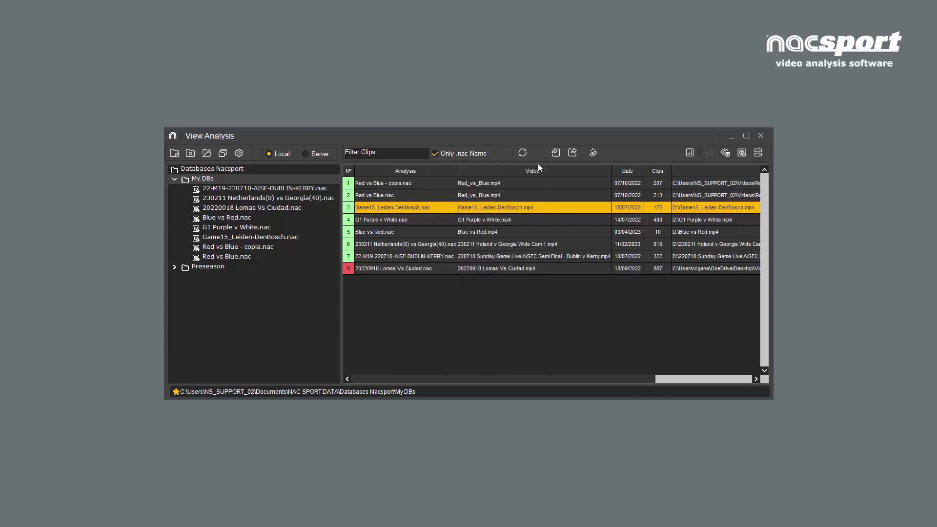
left_click(592, 153)
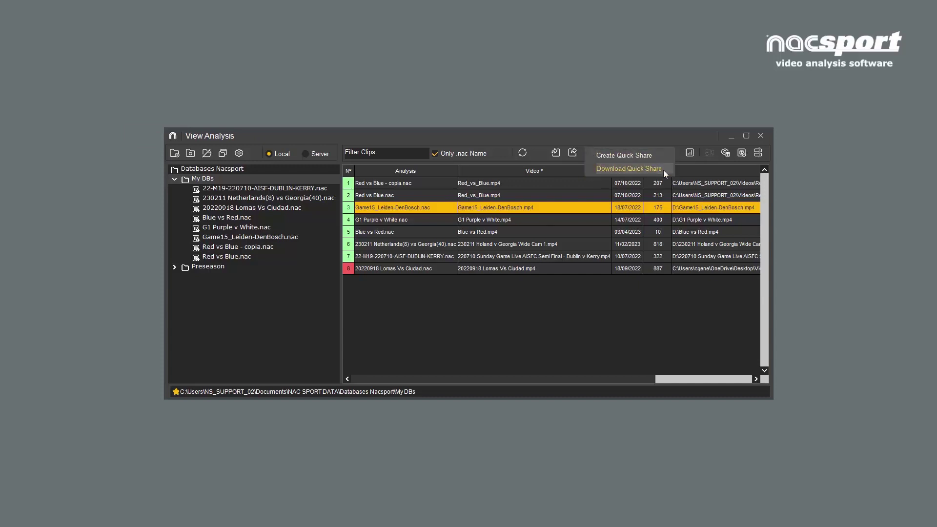
left_click(681, 164)
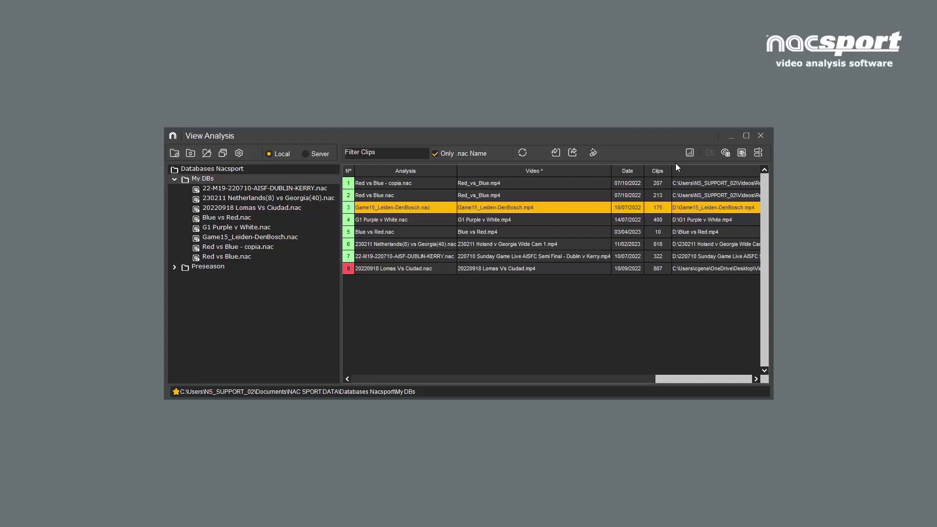
Step: Open the Game15_Leiden-DenBosch analysis and Game 15.pre, then cancel its presentation Quick Share and close it
left_click(758, 154)
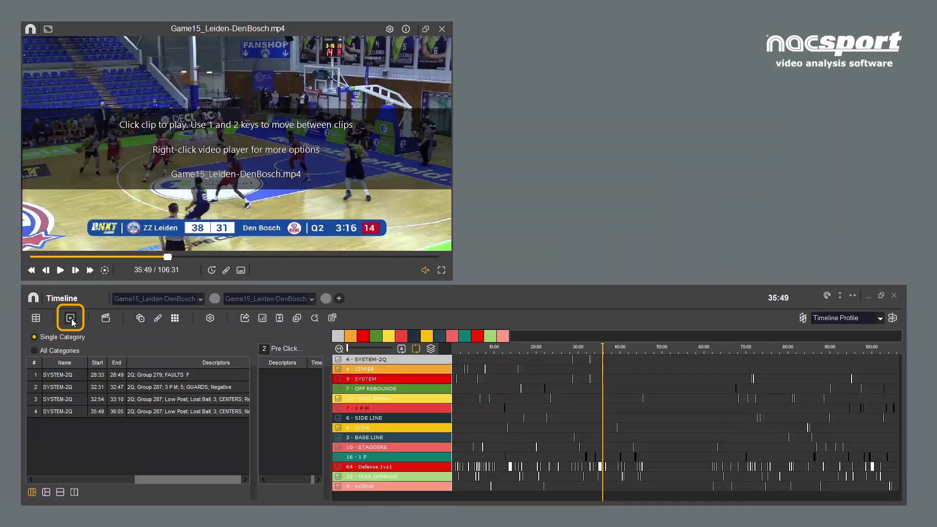
left_click(71, 318)
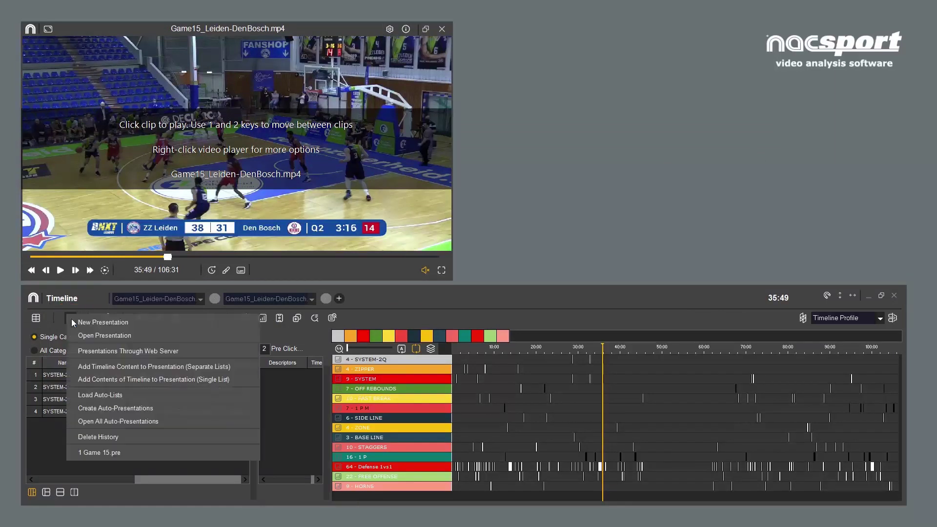
left_click(89, 454)
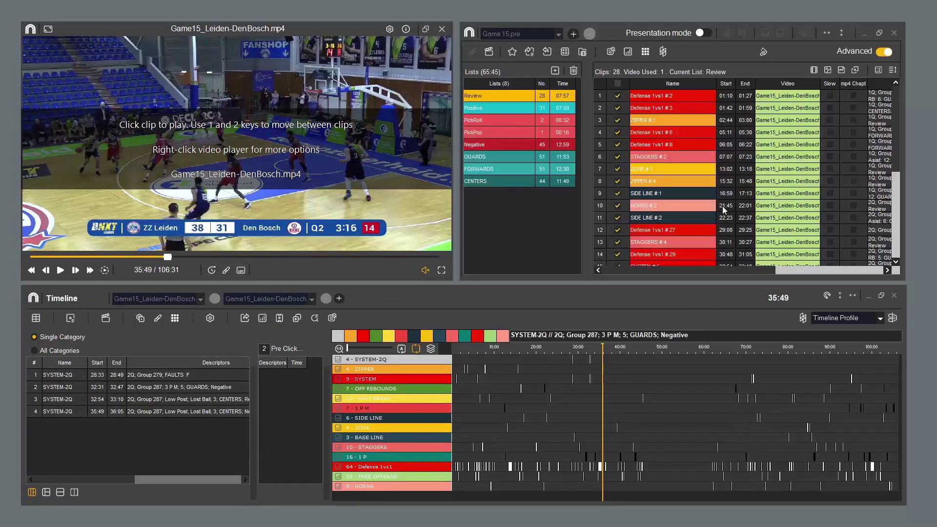
left_click(764, 55)
mouse_move(798, 57)
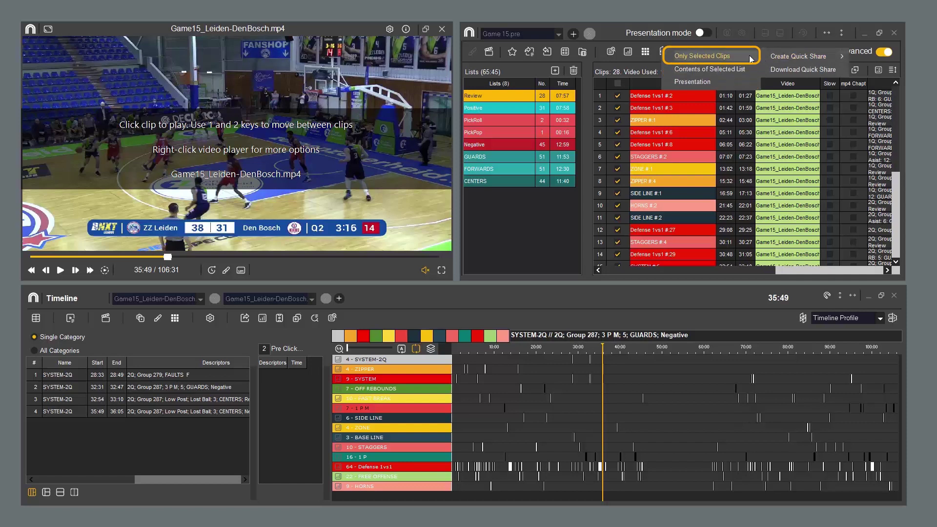
left_click(739, 83)
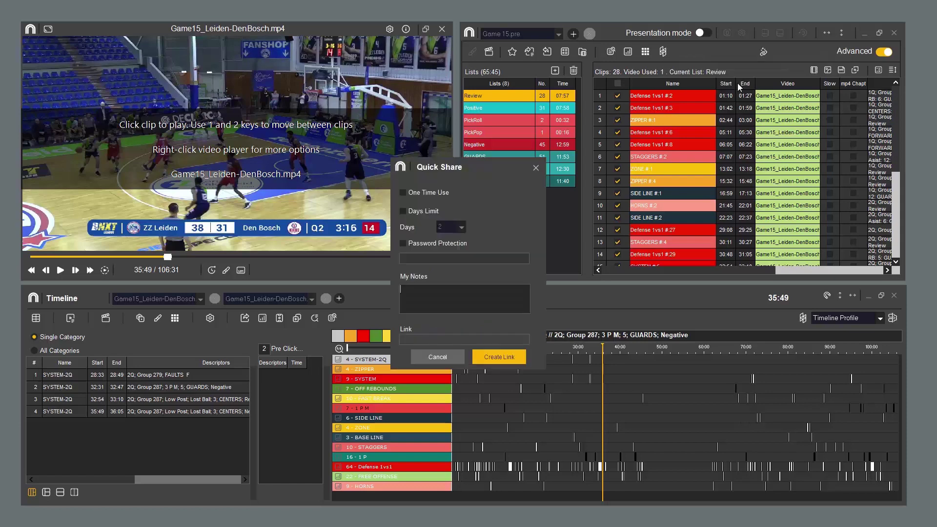
left_click(493, 359)
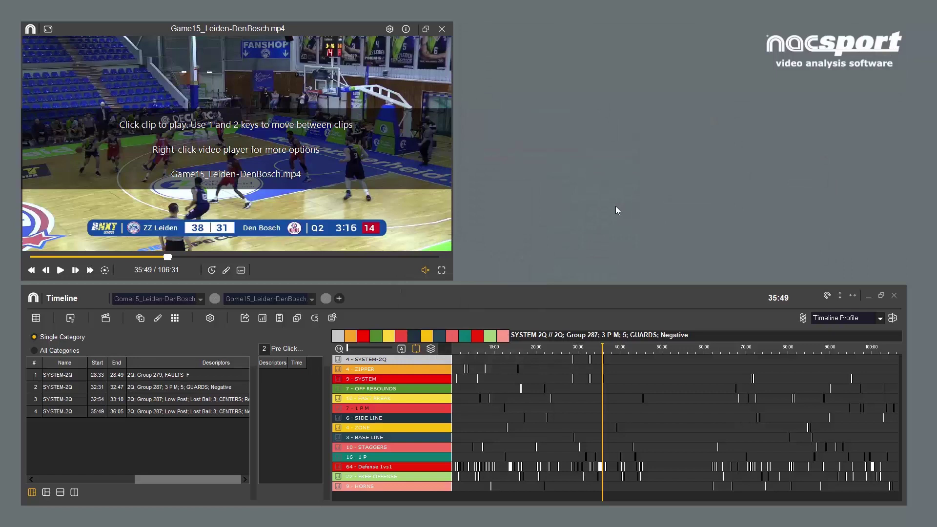
Step: Create a new presentation named 'new presentation'
left_click(69, 319)
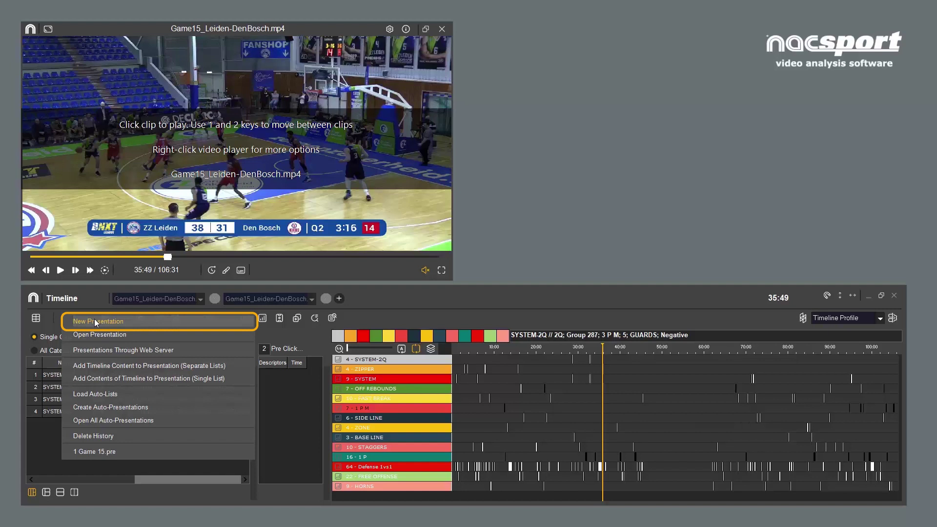
left_click(95, 321)
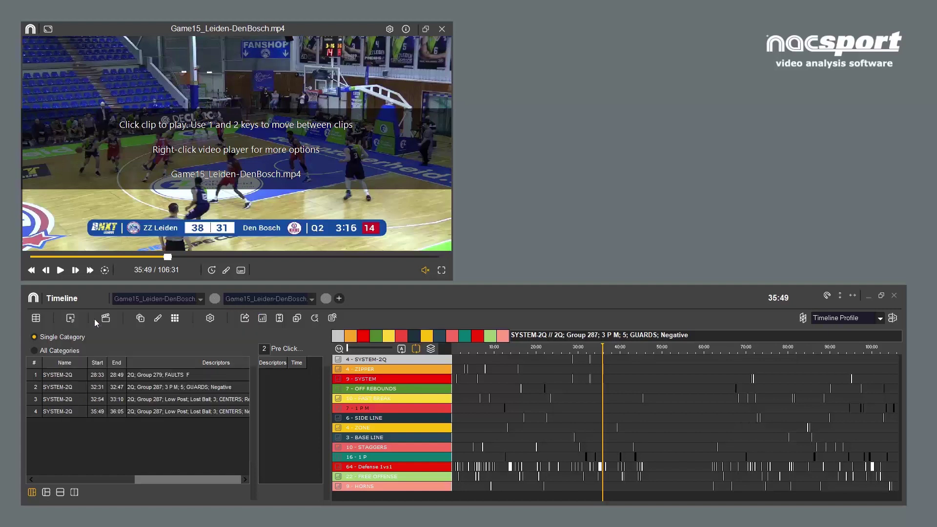
type("new pre")
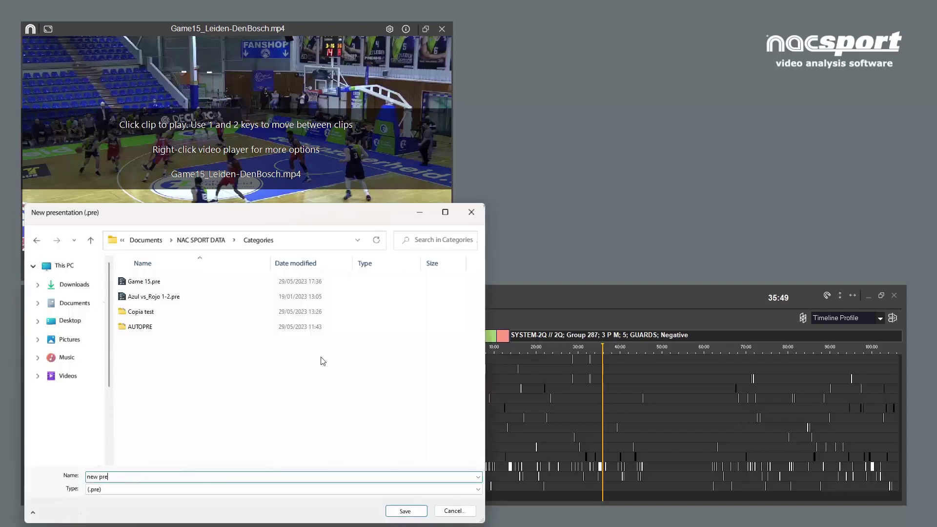
type("sentation")
key("Return")
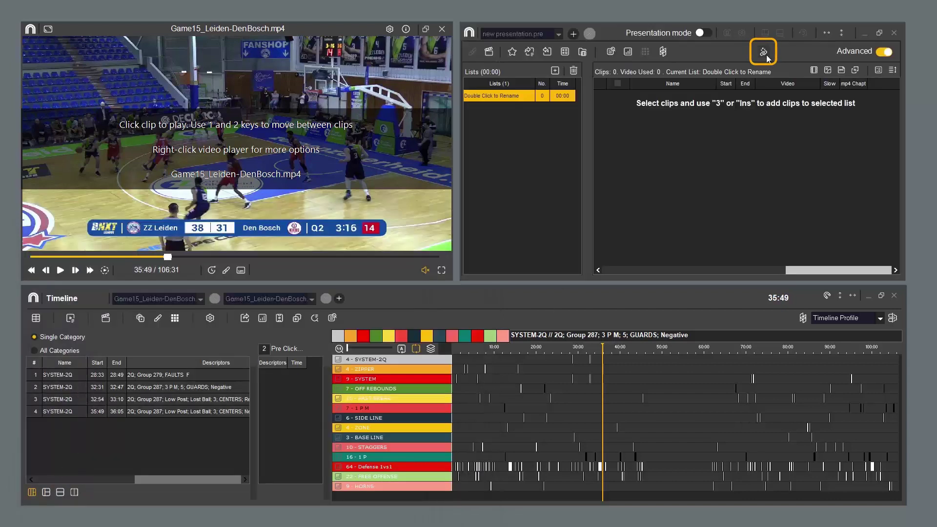
Step: Download the Quick Share link and import all eight shared lists into the presentation
left_click(763, 52)
left_click(786, 72)
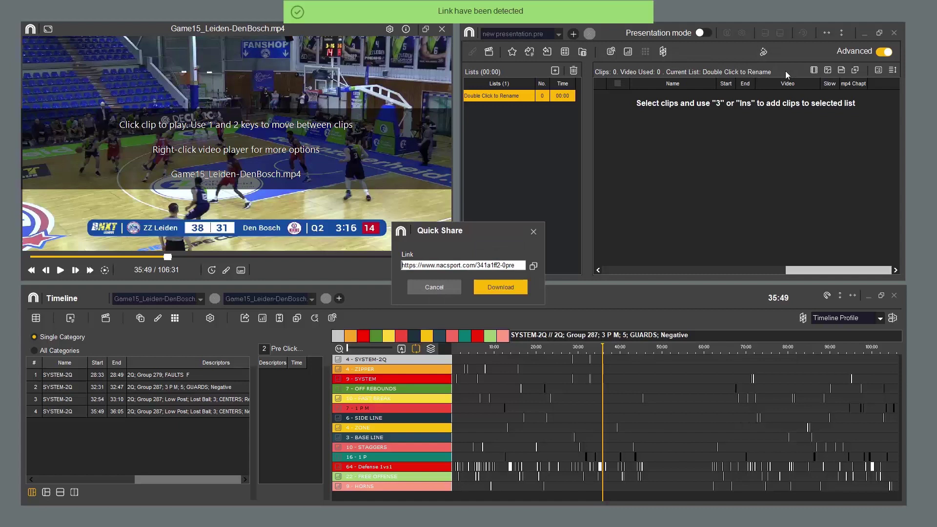
left_click(502, 288)
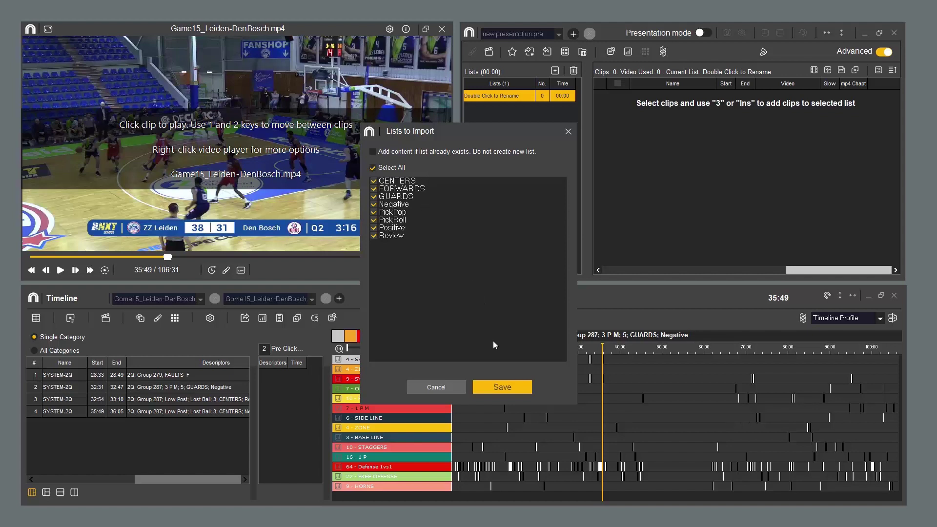
left_click(499, 387)
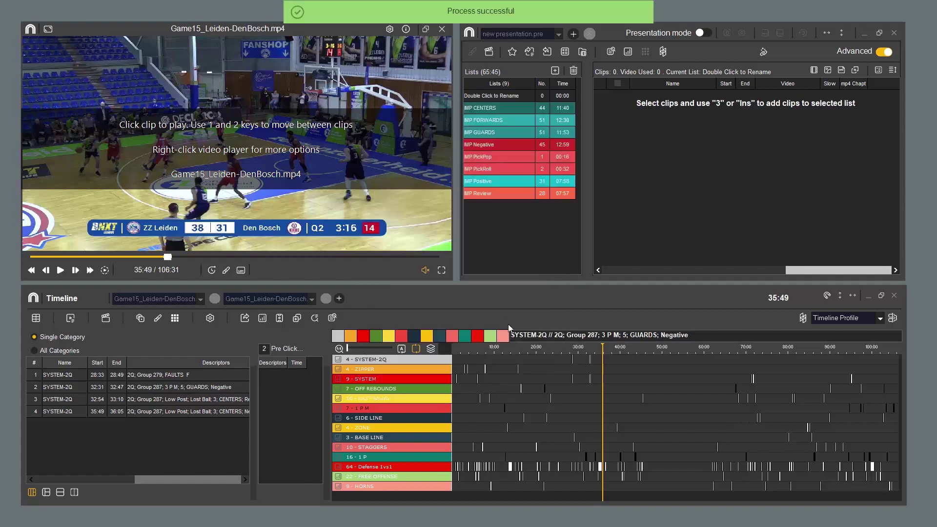